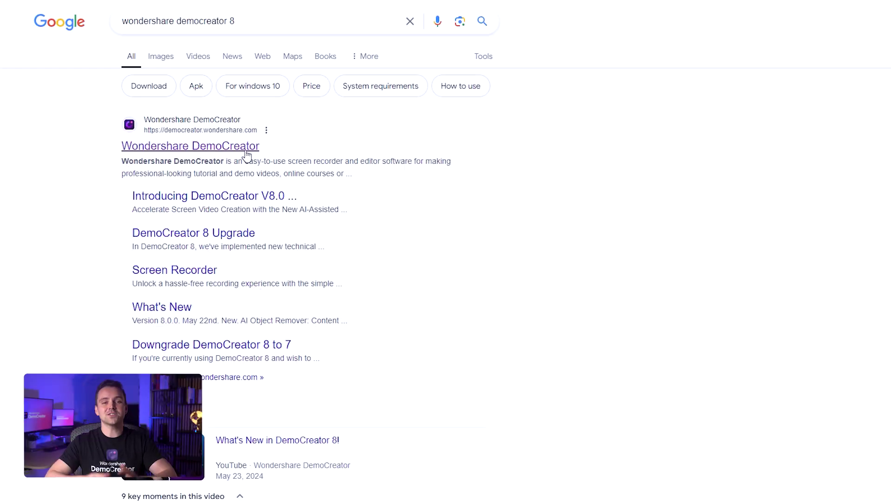
- Open the Wondershare DemoCreator result from the 'wondershare democreator 8' search
click(243, 152)
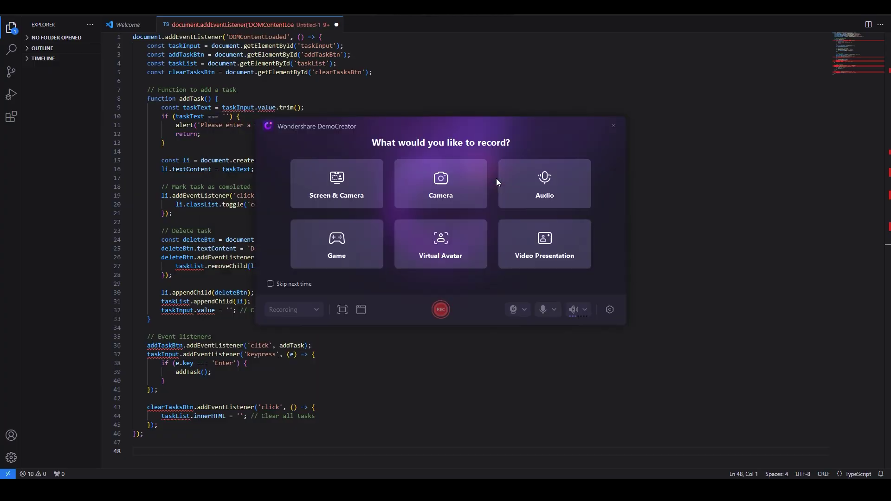
- Choose Screen & Camera as the recording mode
click(370, 192)
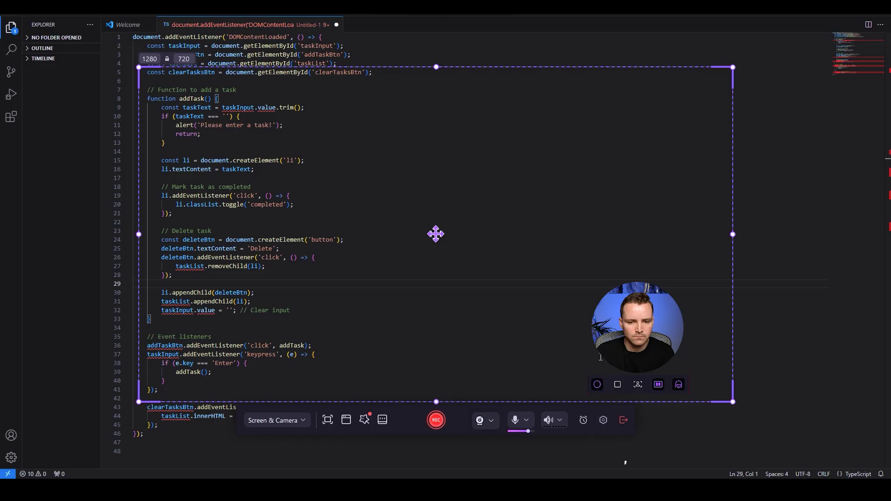
- Set Video recording quality to High AVC/H.264 at 60 fps and save
click(603, 423)
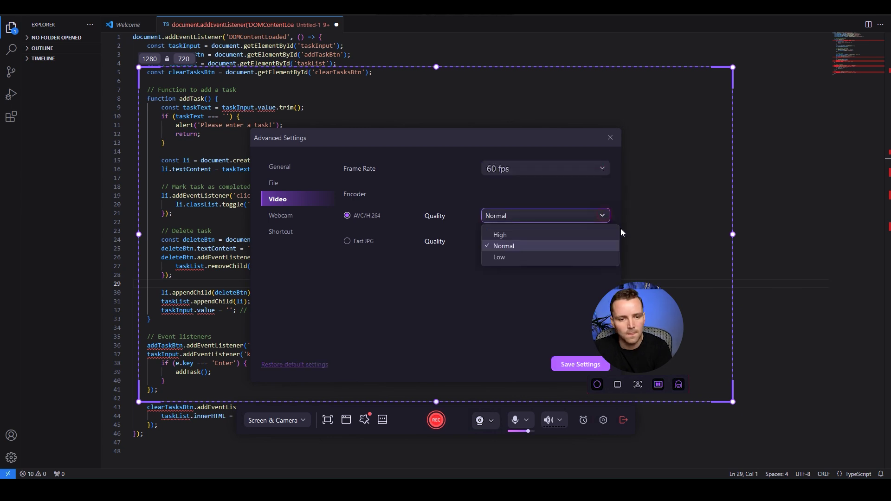
click(515, 235)
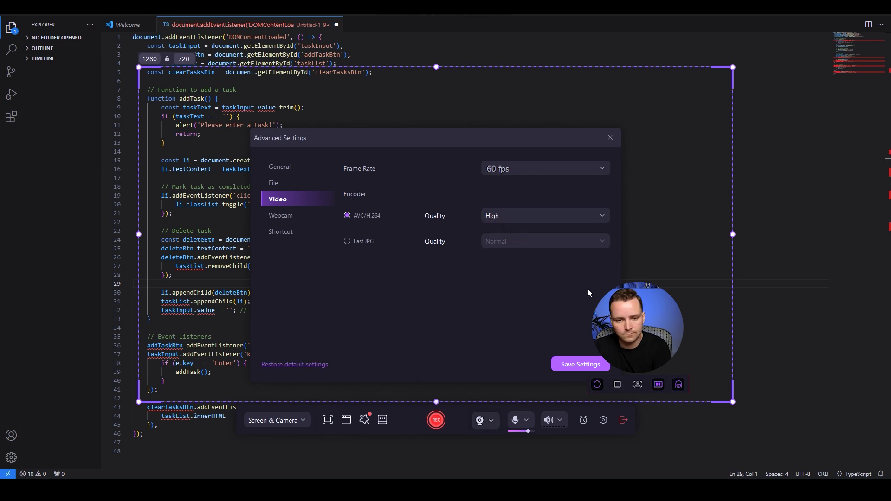
click(594, 364)
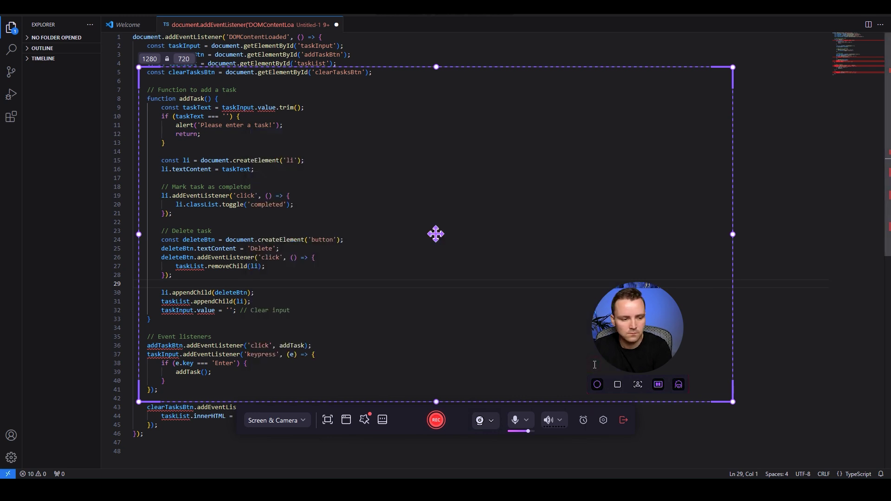
click(436, 420)
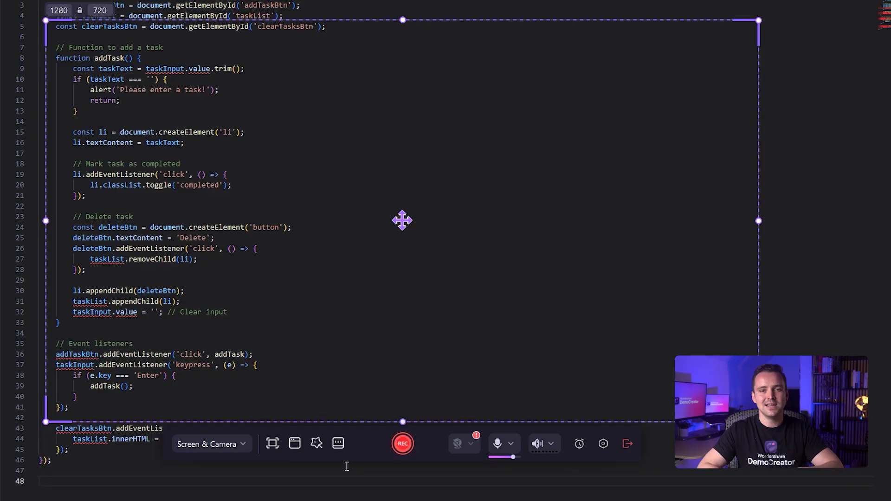
click(319, 449)
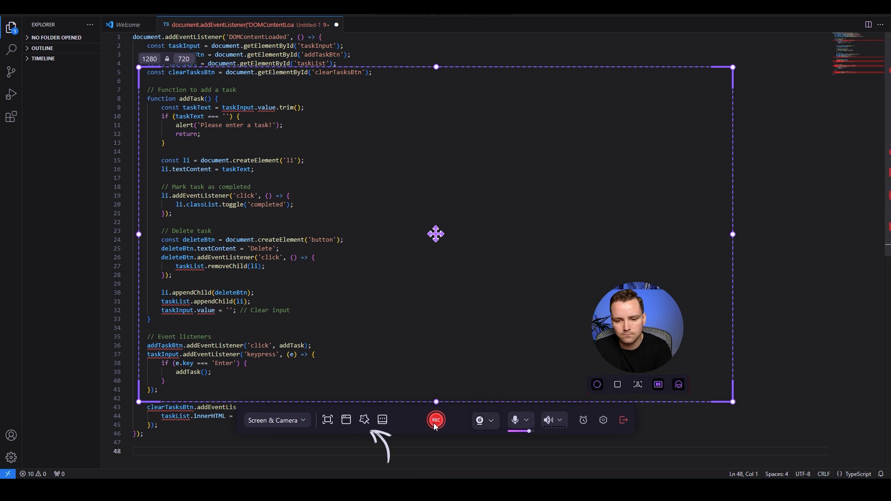
- Turn on AI Voice Cleaner in Recording Presets and start recording
click(363, 419)
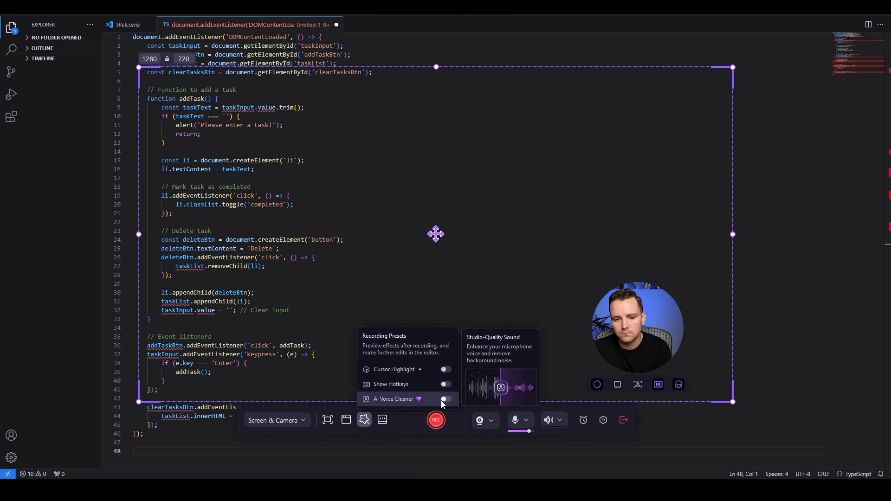
click(445, 400)
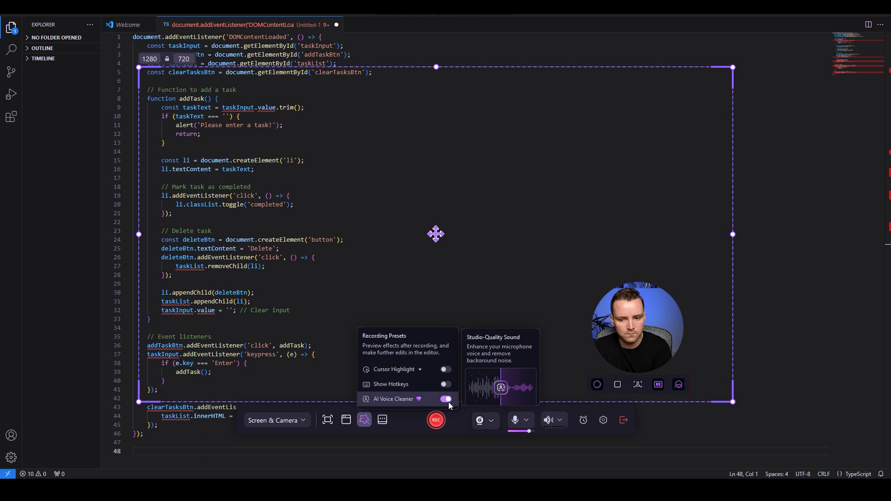
click(436, 420)
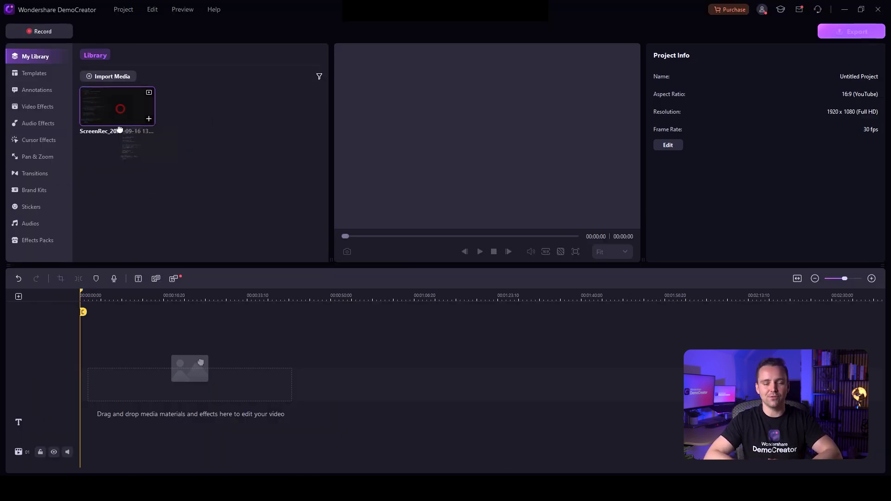
- Place the recording on the timeline, apply Pan Left, and open its start and end frames
drag(200, 362, 201, 363)
click(547, 254)
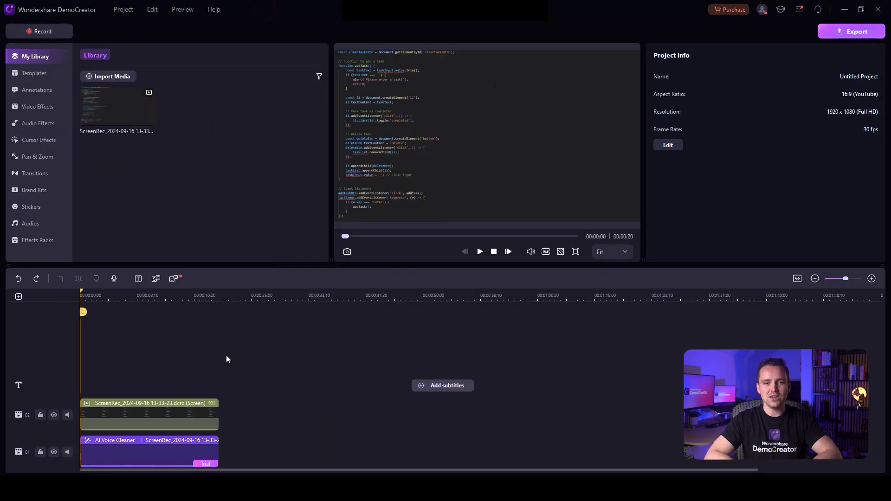
click(38, 157)
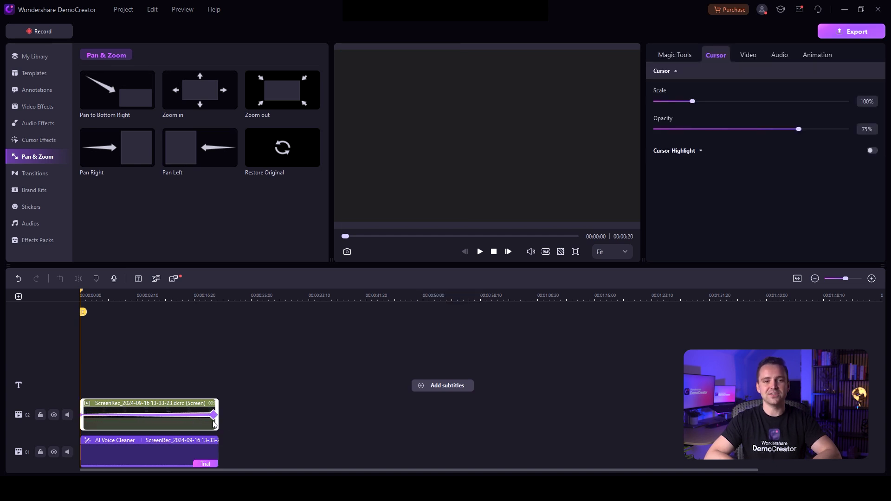
double_click(202, 414)
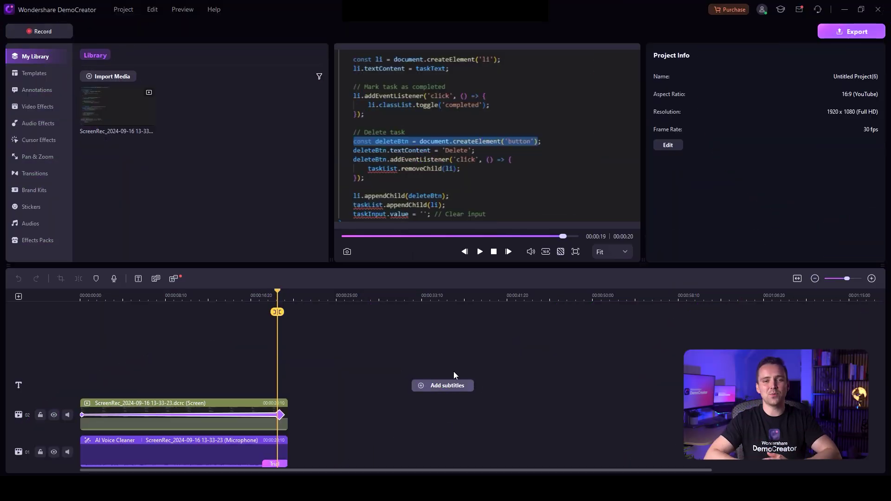
- Open the Export window and switch to the YouTube tab
click(851, 33)
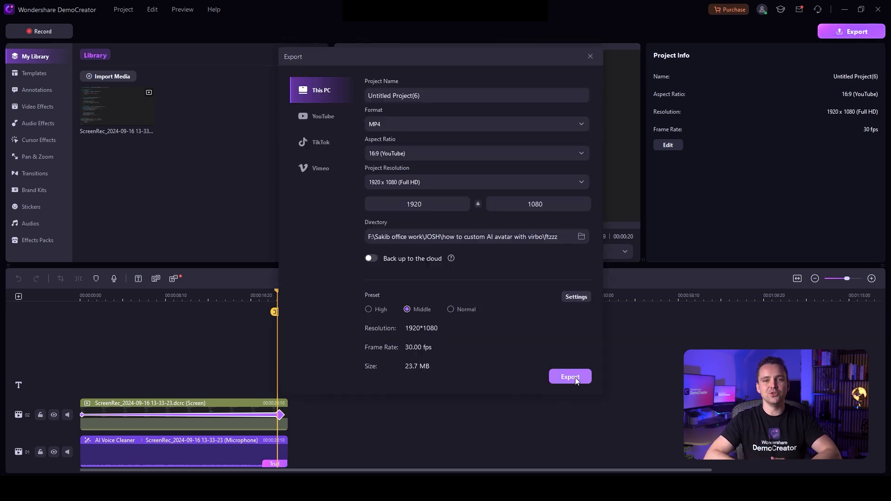
click(308, 121)
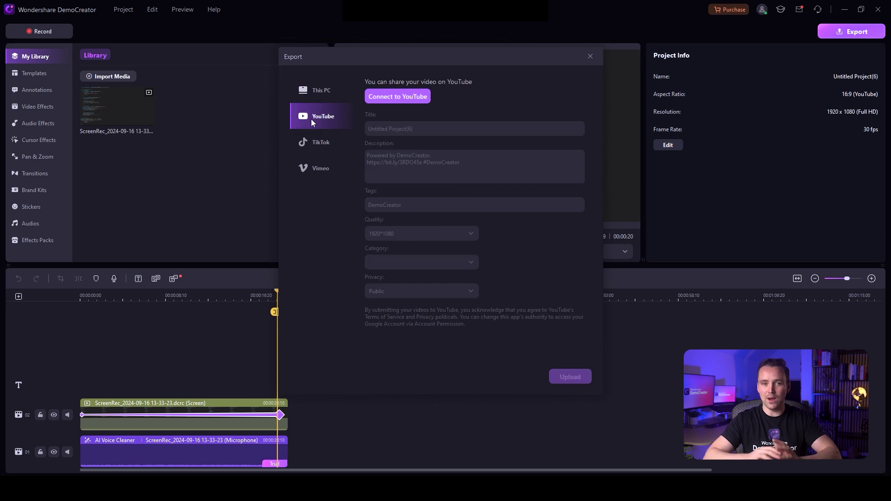